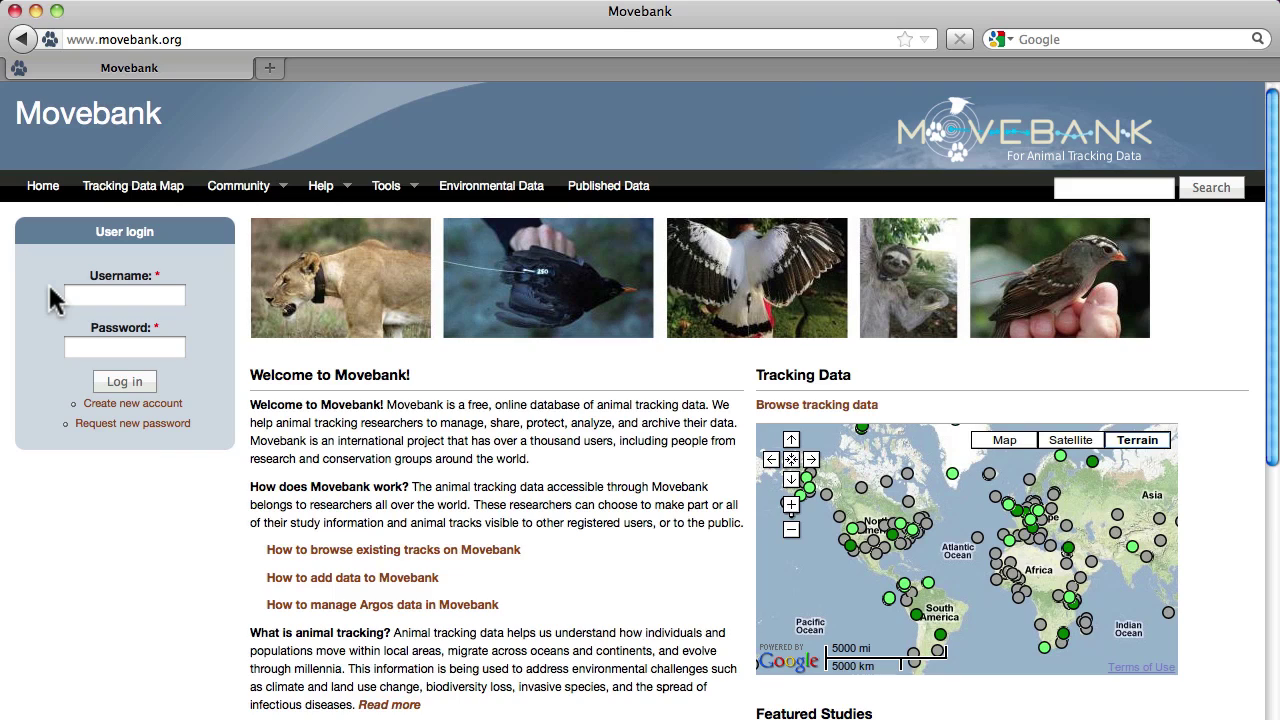
# - Log in to Movebank with the account username and password, then open the Tracking Data Map
pyautogui.click(70, 298)
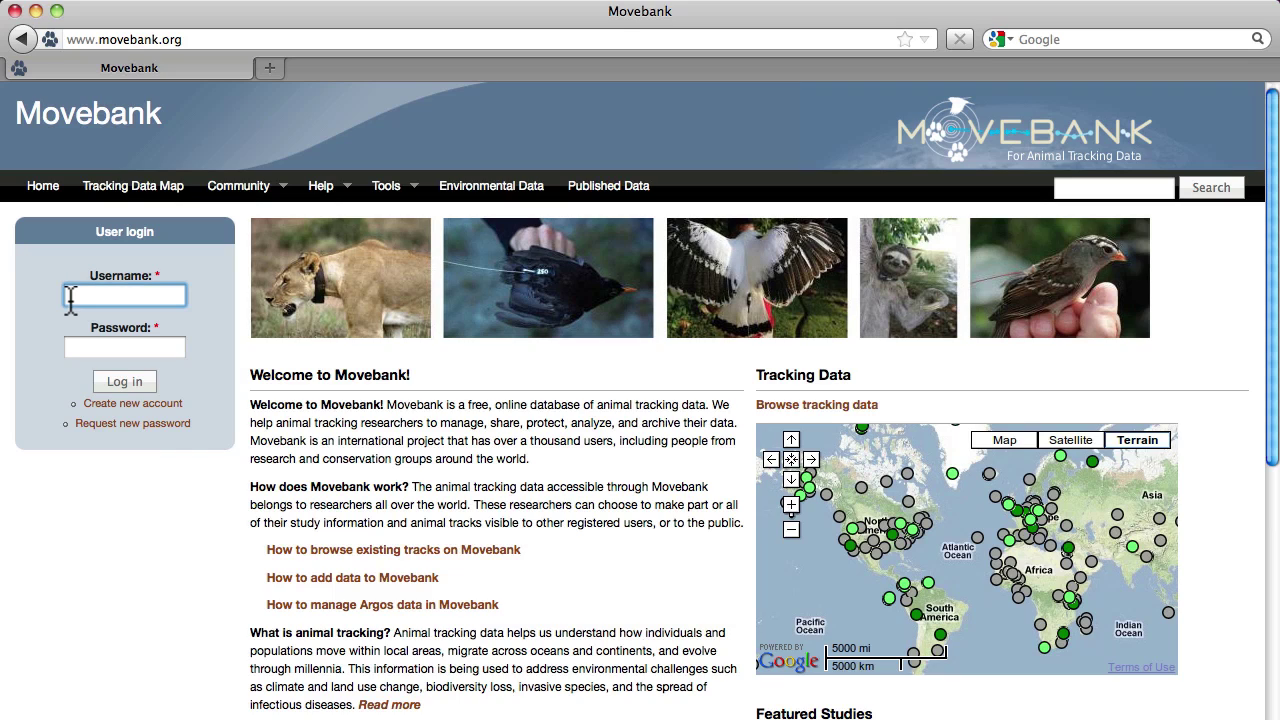
pyautogui.write('sarahcd')
pyautogui.press('Tab')
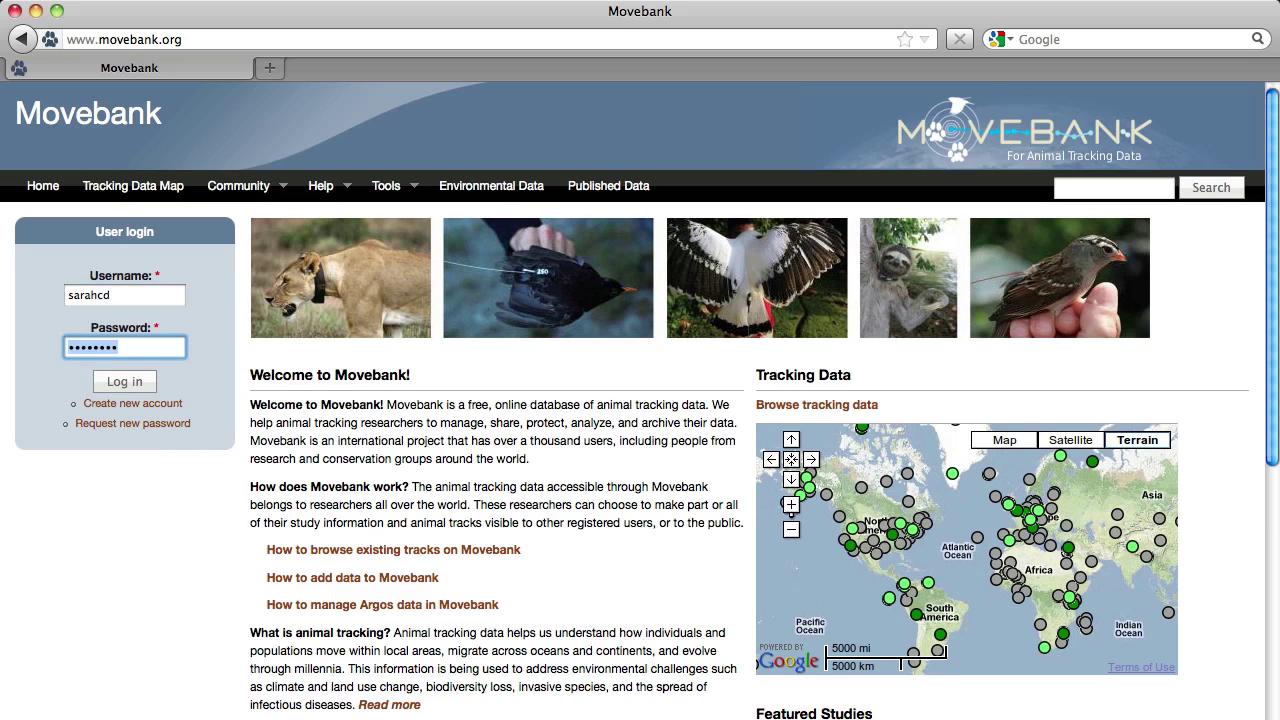
pyautogui.press('Return')
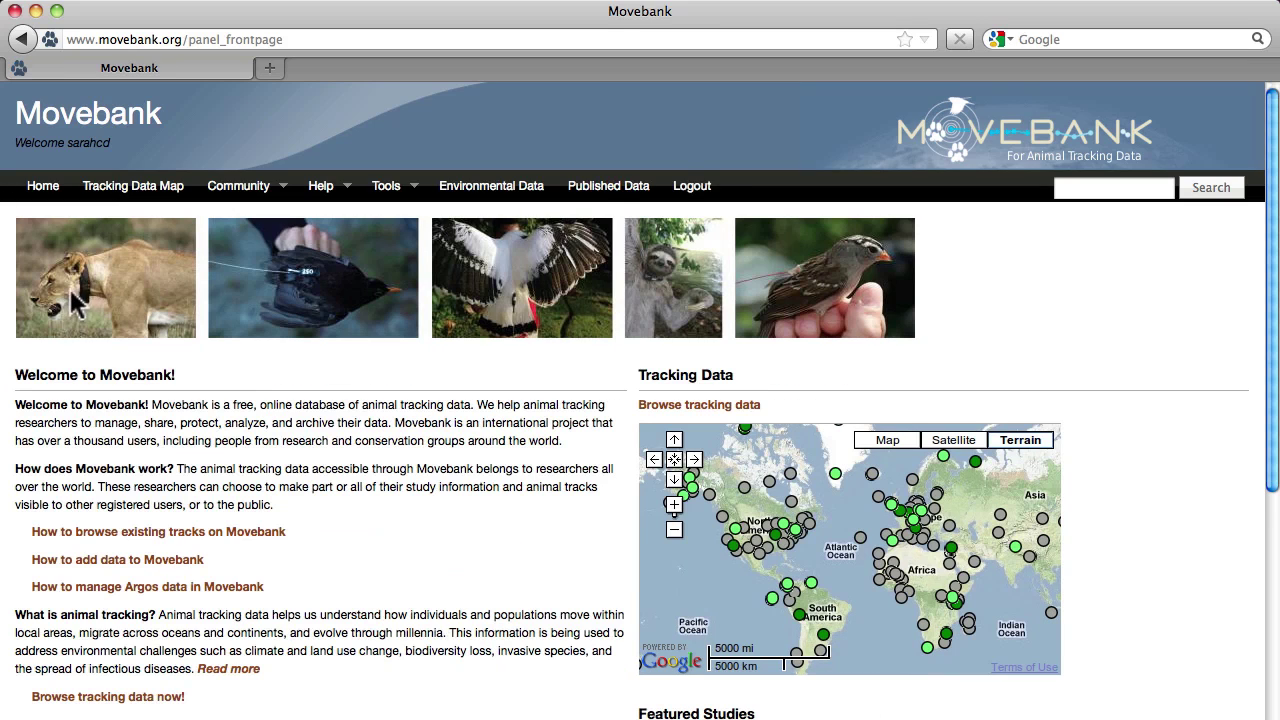
pyautogui.click(115, 200)
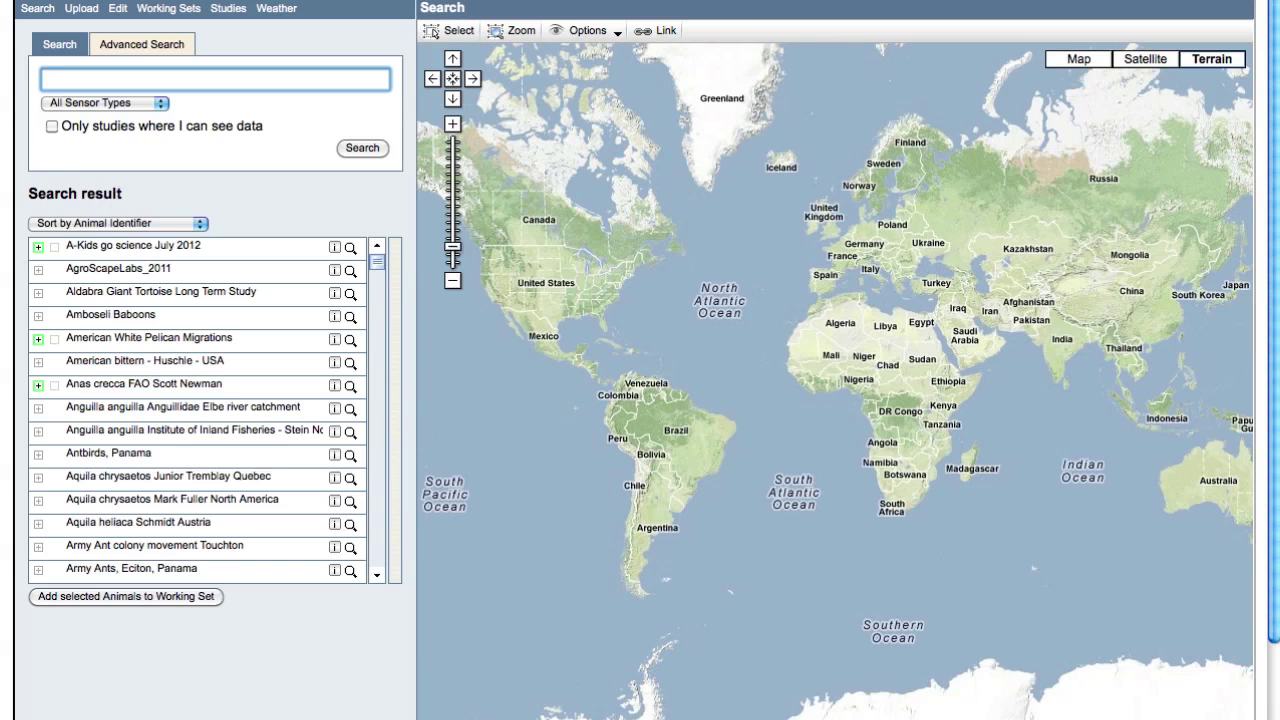
# - Filter the studies by 'tutorial' and open the FAO-USGS goose migration (Douglas Argos Filter Tutorial) study
pyautogui.click(228, 10)
pyautogui.click(214, 72)
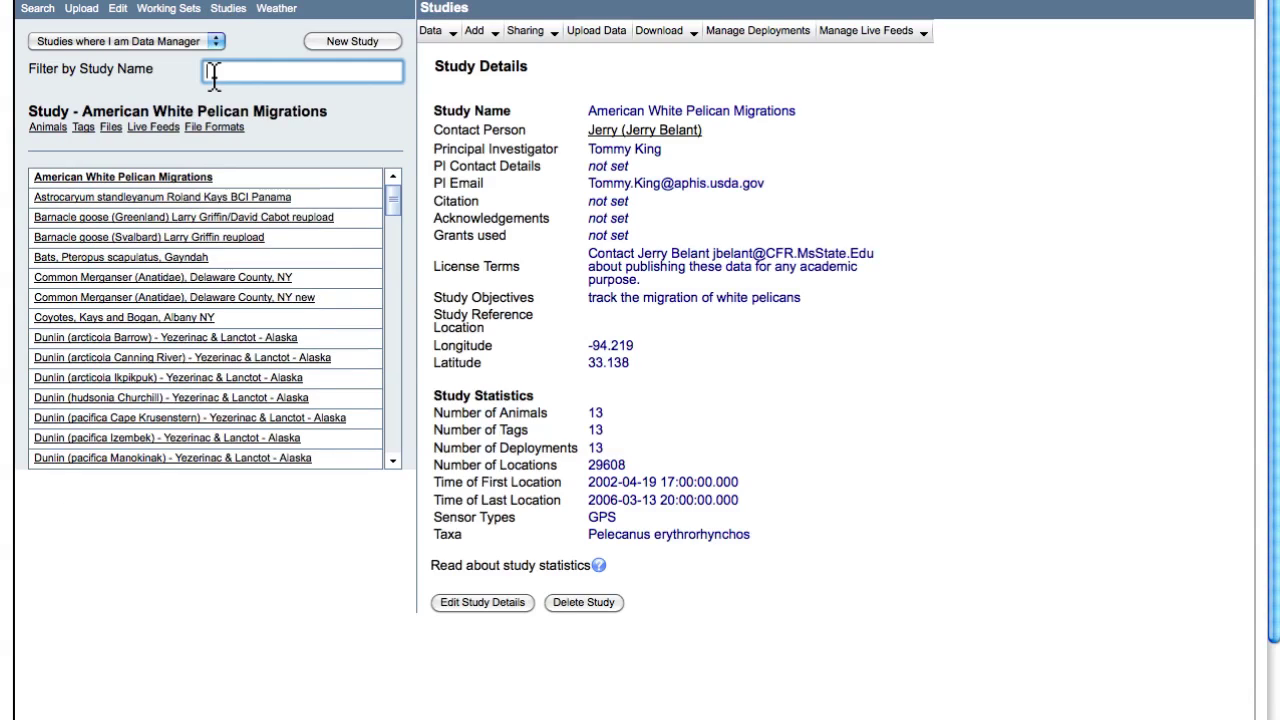
pyautogui.write('tuto')
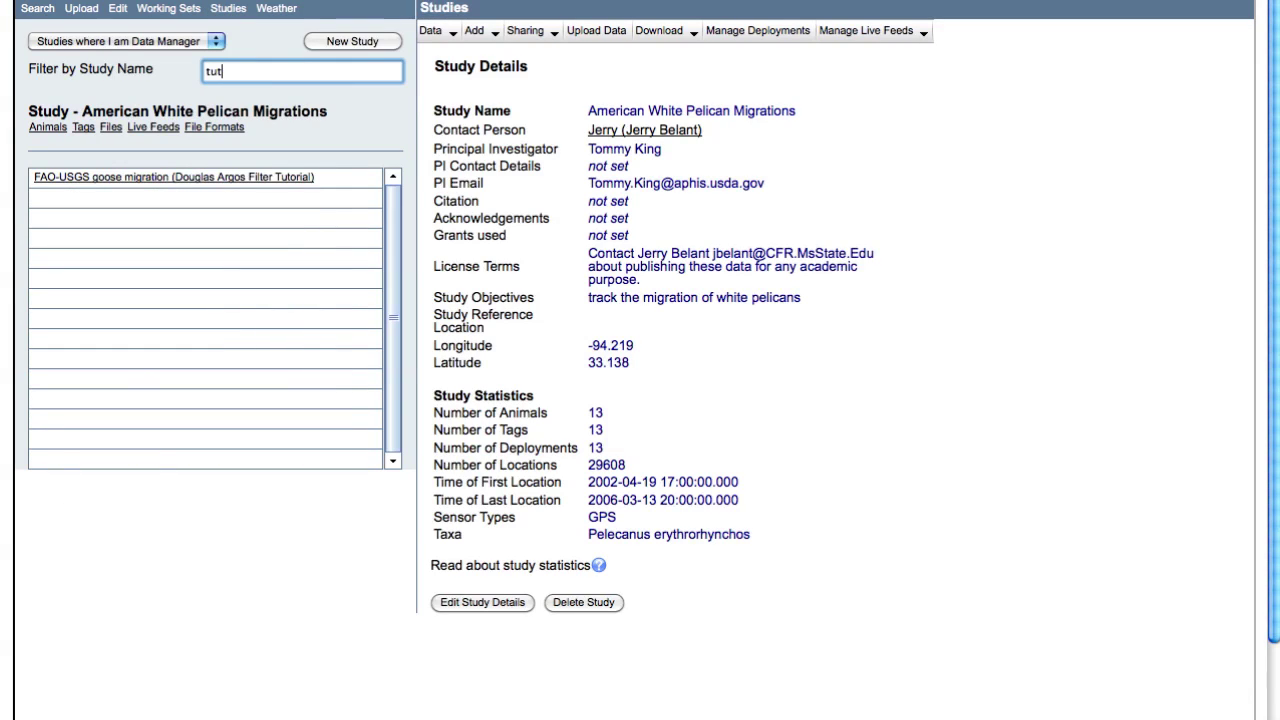
pyautogui.write('rial')
pyautogui.click(245, 190)
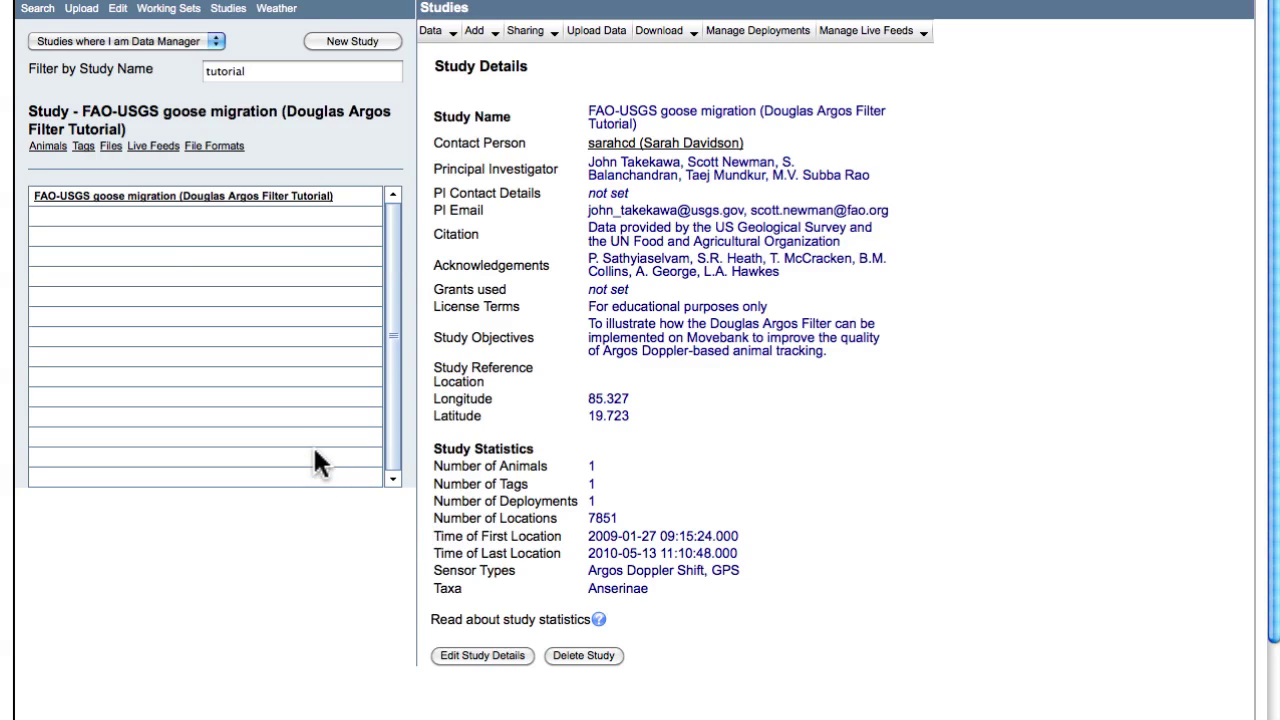
# - Open animal BHGO09G-I9_085718's Argos Doppler Shift data in the Data Editor
pyautogui.click(50, 148)
pyautogui.click(66, 202)
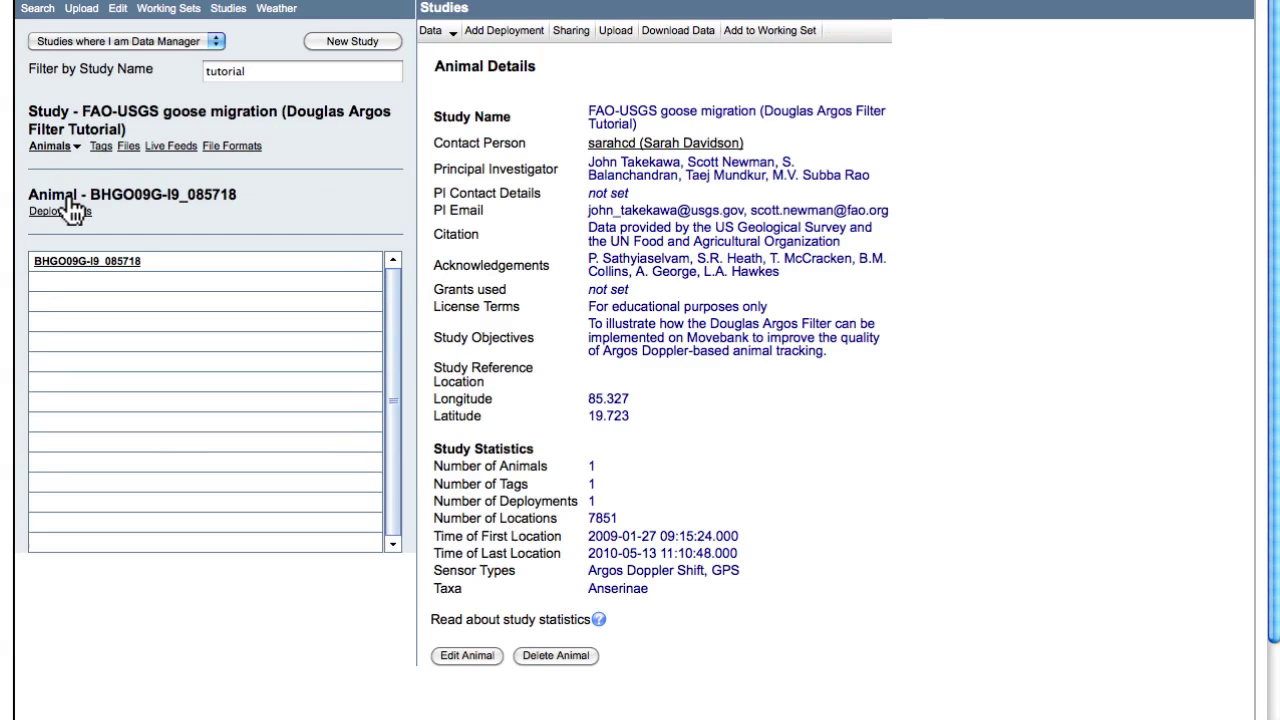
pyautogui.click(452, 31)
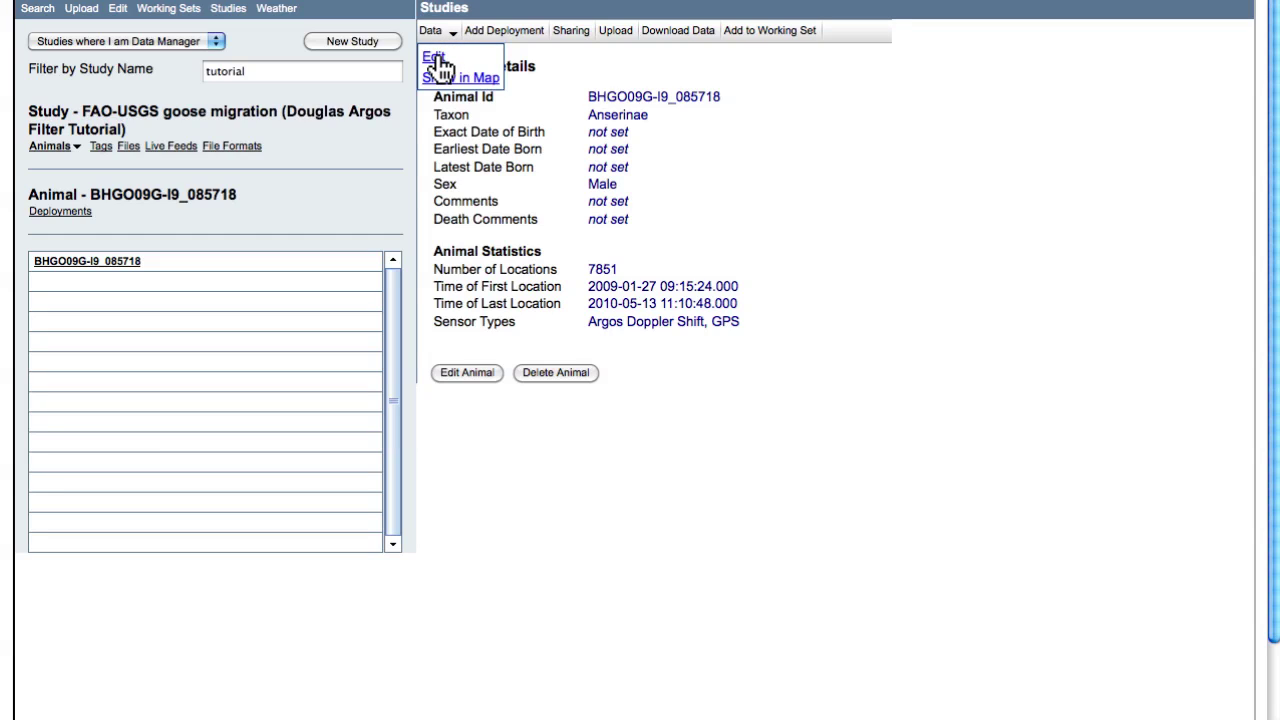
pyautogui.click(438, 60)
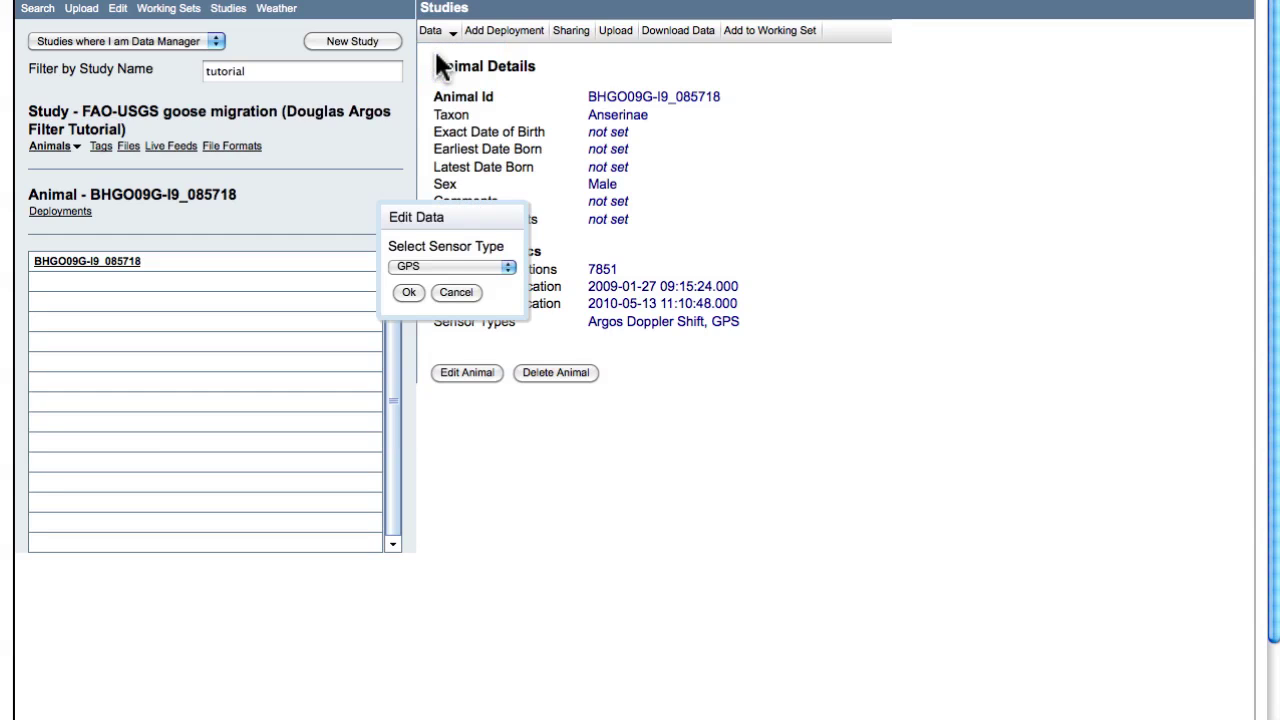
pyautogui.click(430, 264)
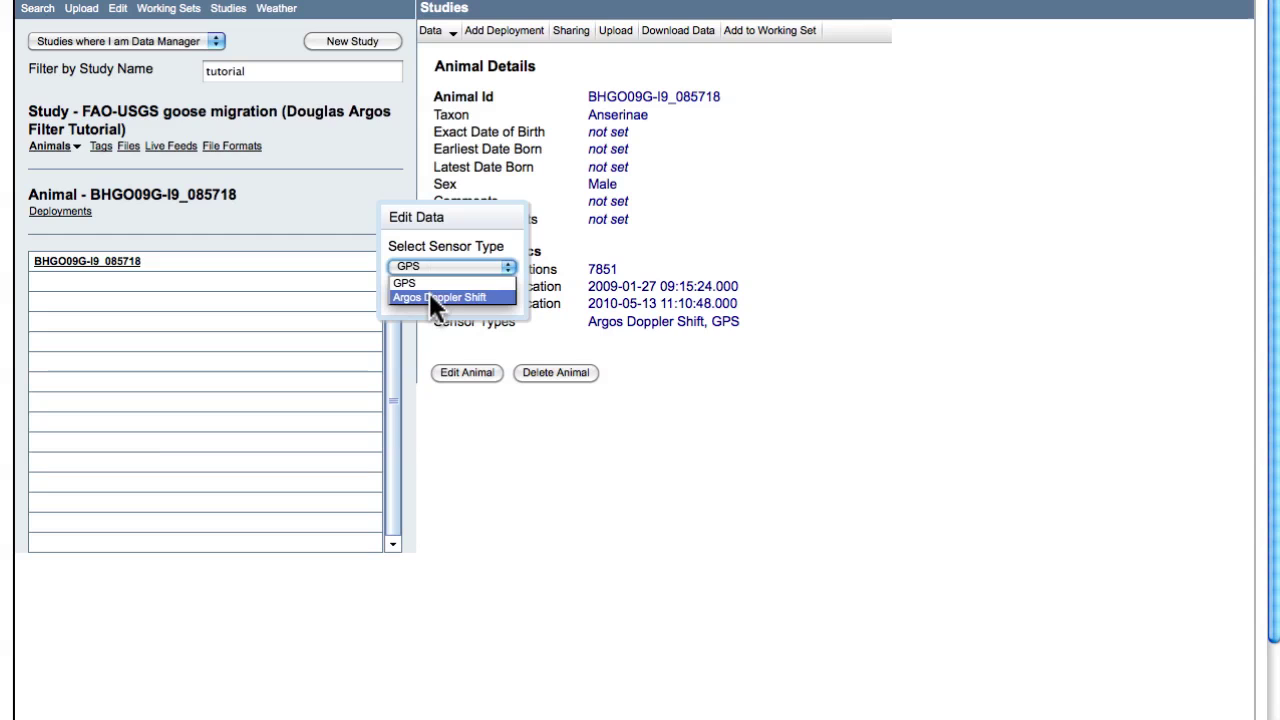
pyautogui.click(430, 296)
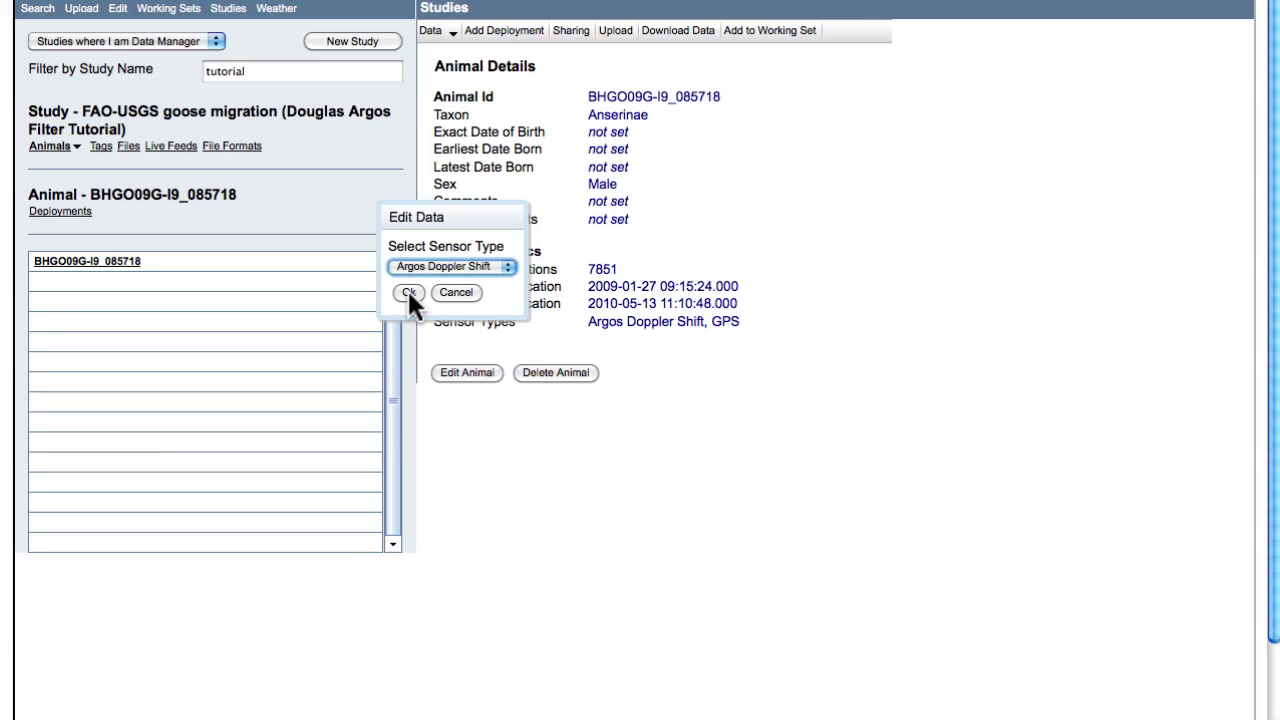
pyautogui.click(409, 293)
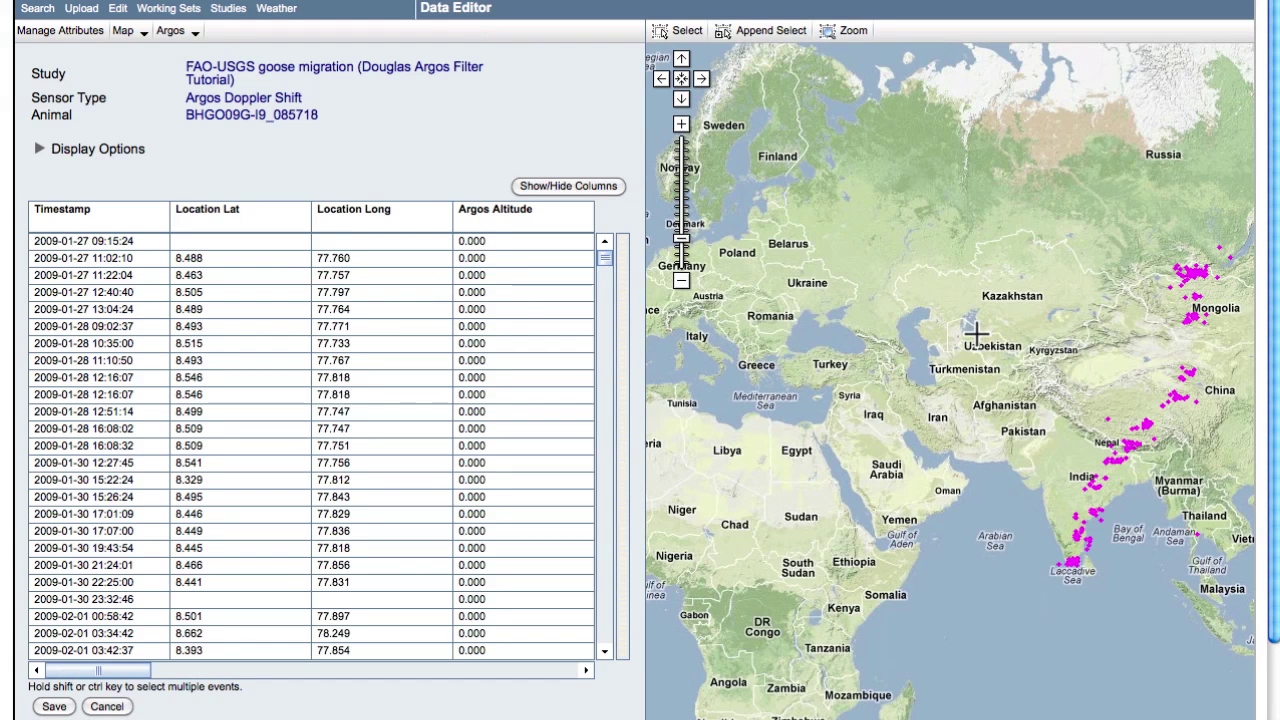
# - Pan and zoom the map in one step to centre the goose's track from Sri Lanka to Mongolia
pyautogui.moveTo(976, 335); pyautogui.dragTo(762, 312)
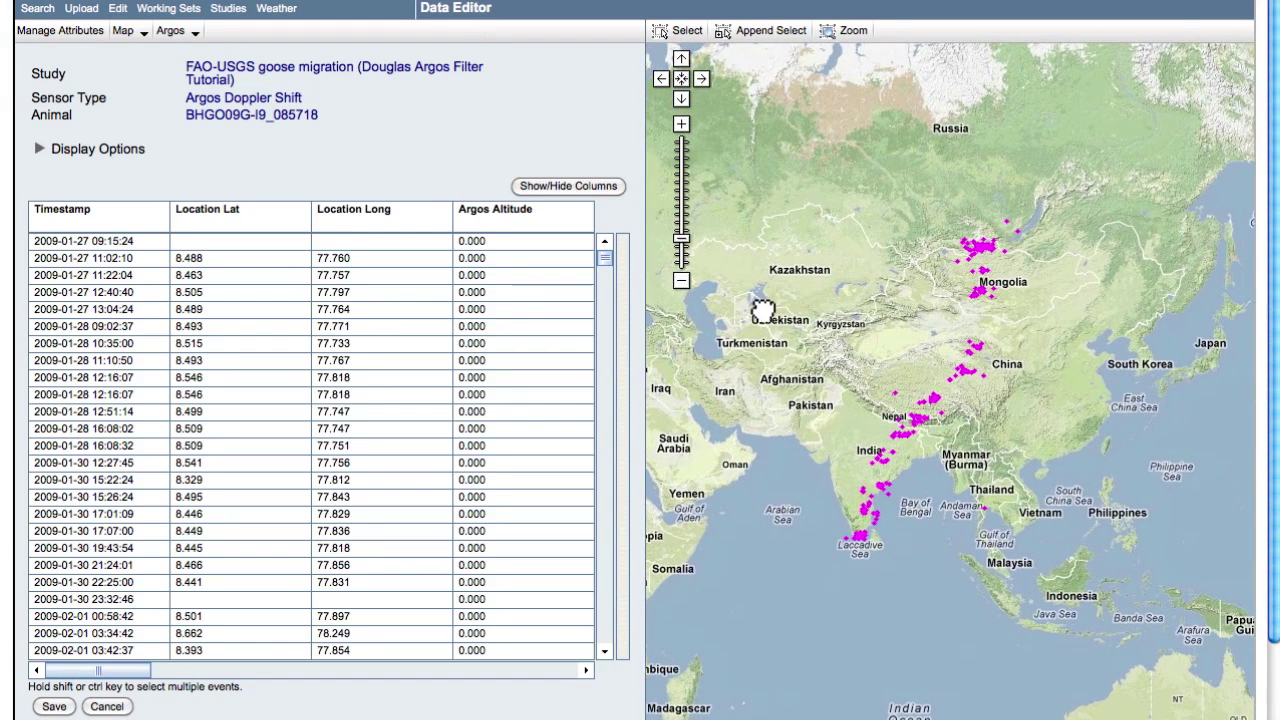
pyautogui.click(681, 125)
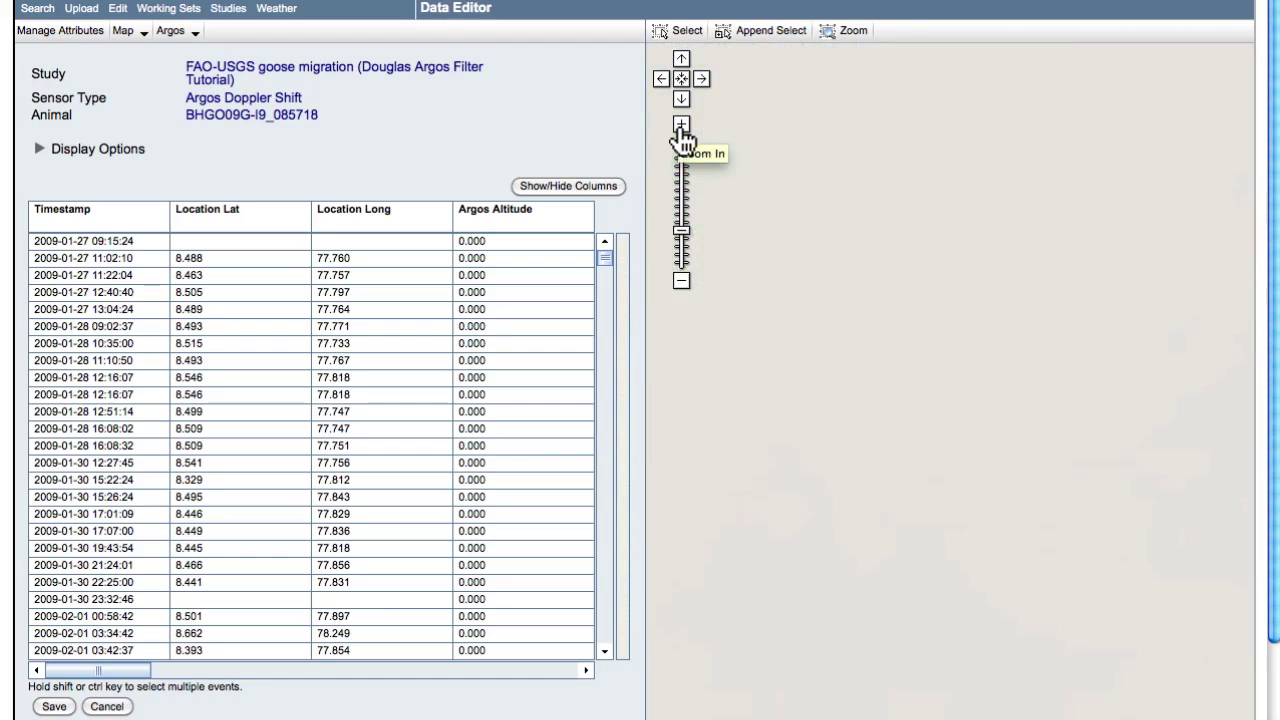
pyautogui.moveTo(757, 257); pyautogui.dragTo(936, 302)
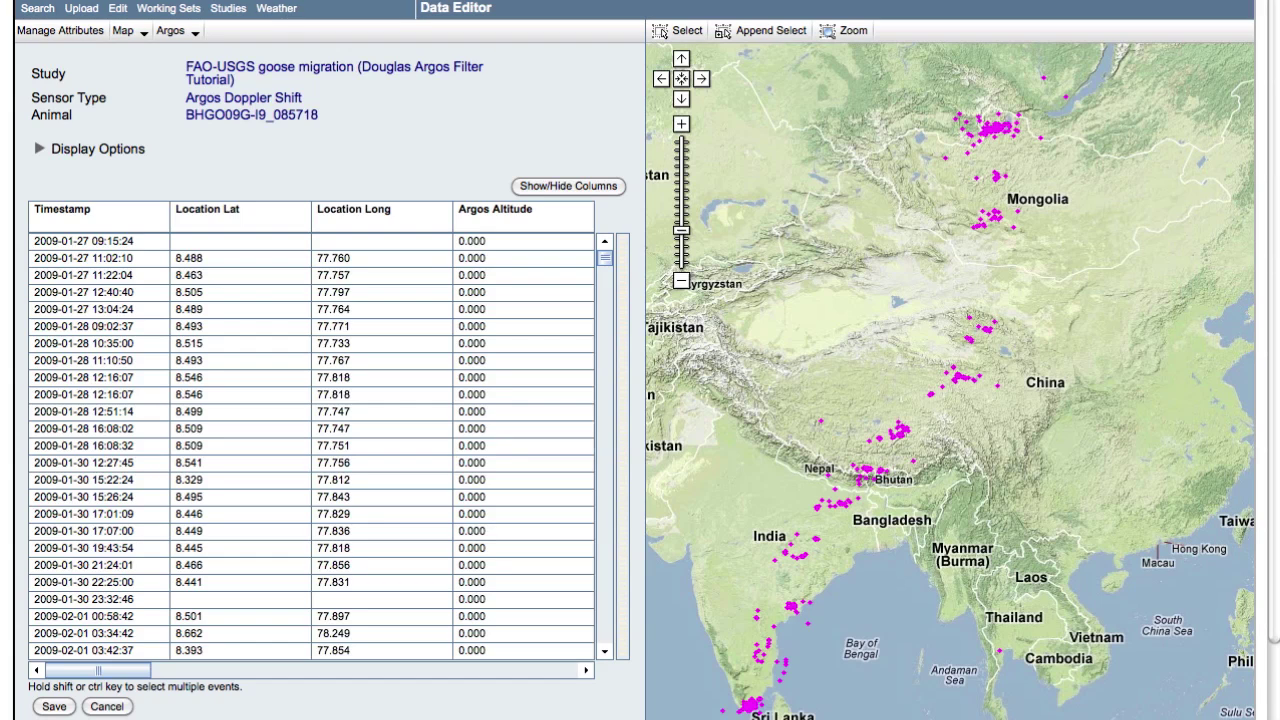
# - Run the Douglas Argos filter using the Best Hybrid method with maxredun set to 15
pyautogui.click(176, 32)
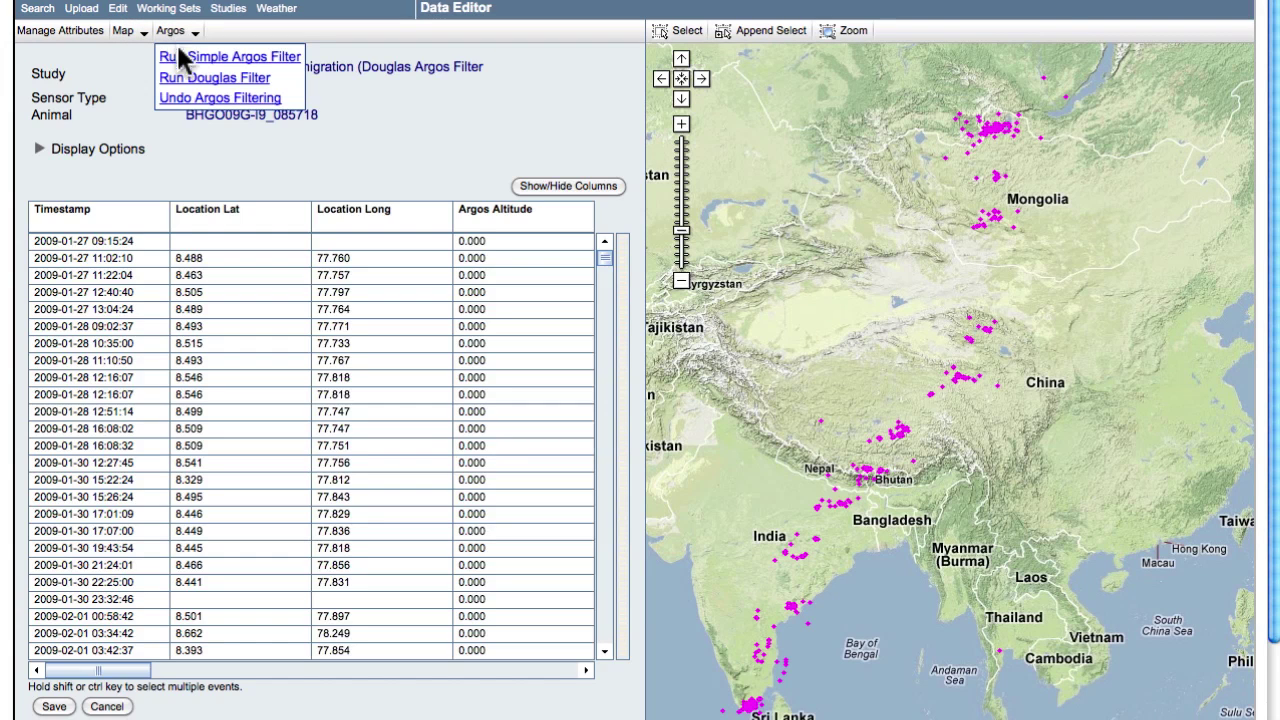
pyautogui.click(188, 80)
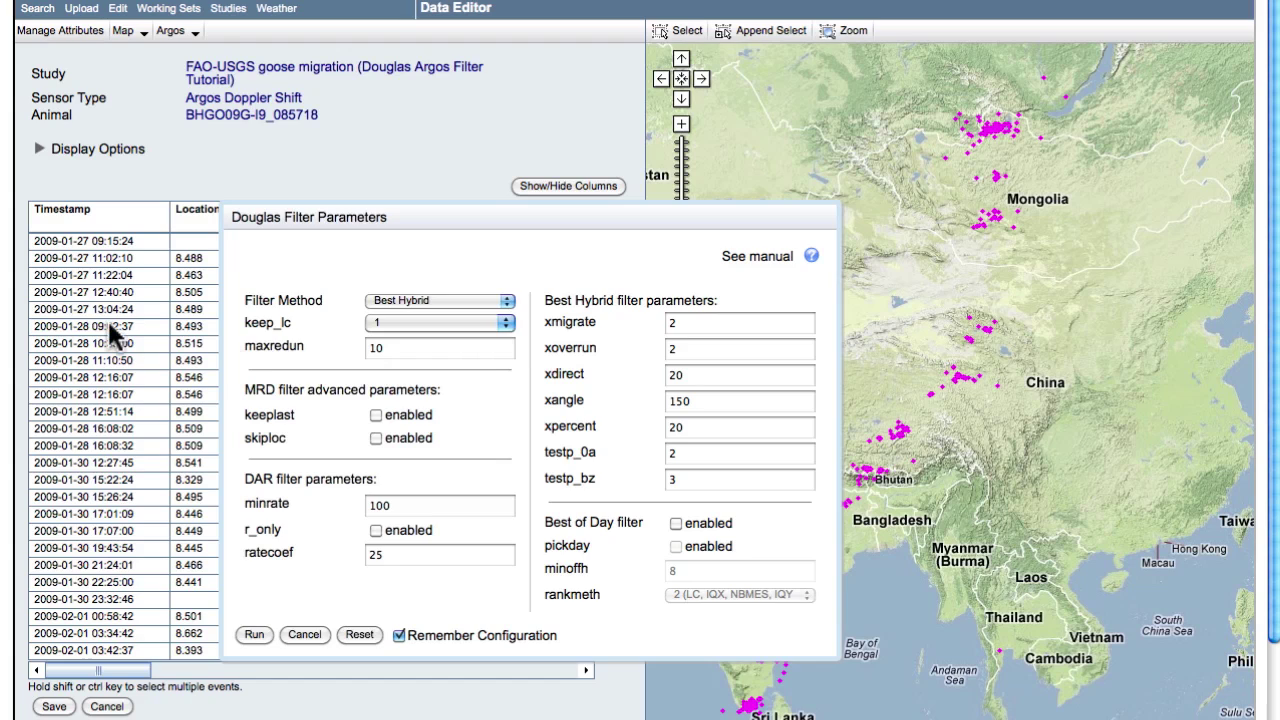
pyautogui.click(386, 348)
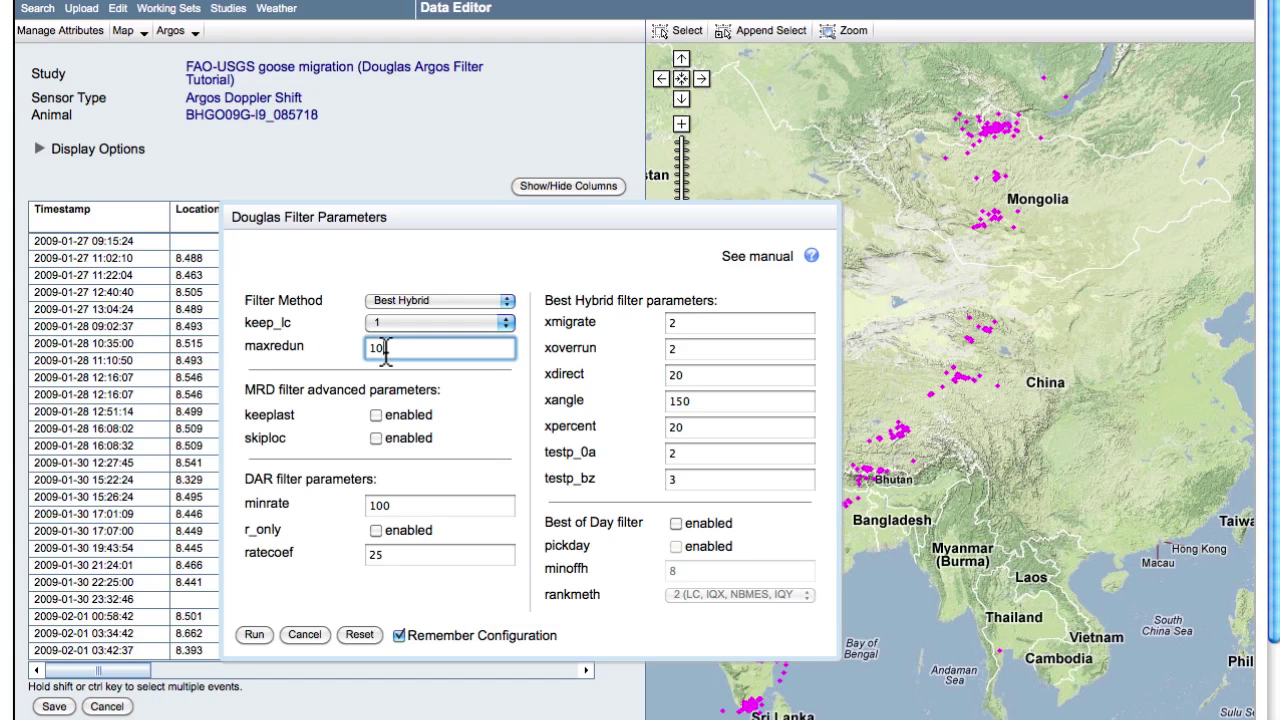
pyautogui.press('BackSpace')
pyautogui.press('BackSpace')
pyautogui.write('15')
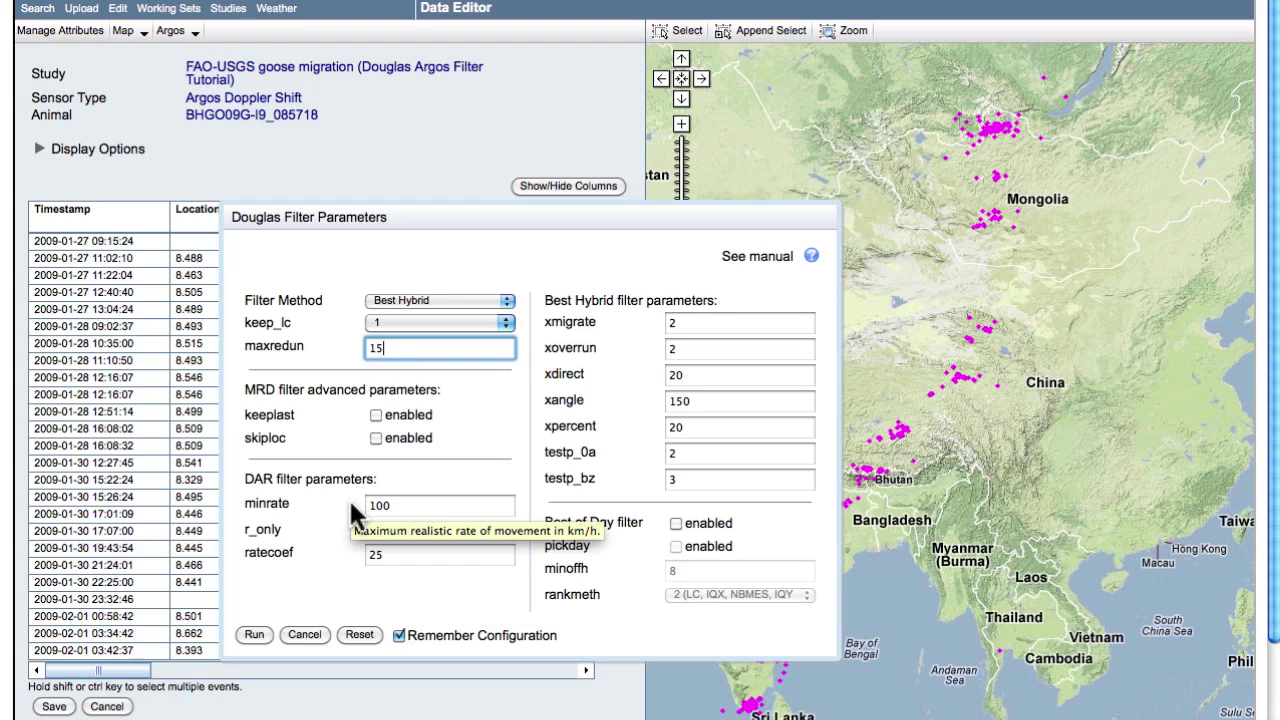
pyautogui.click(253, 633)
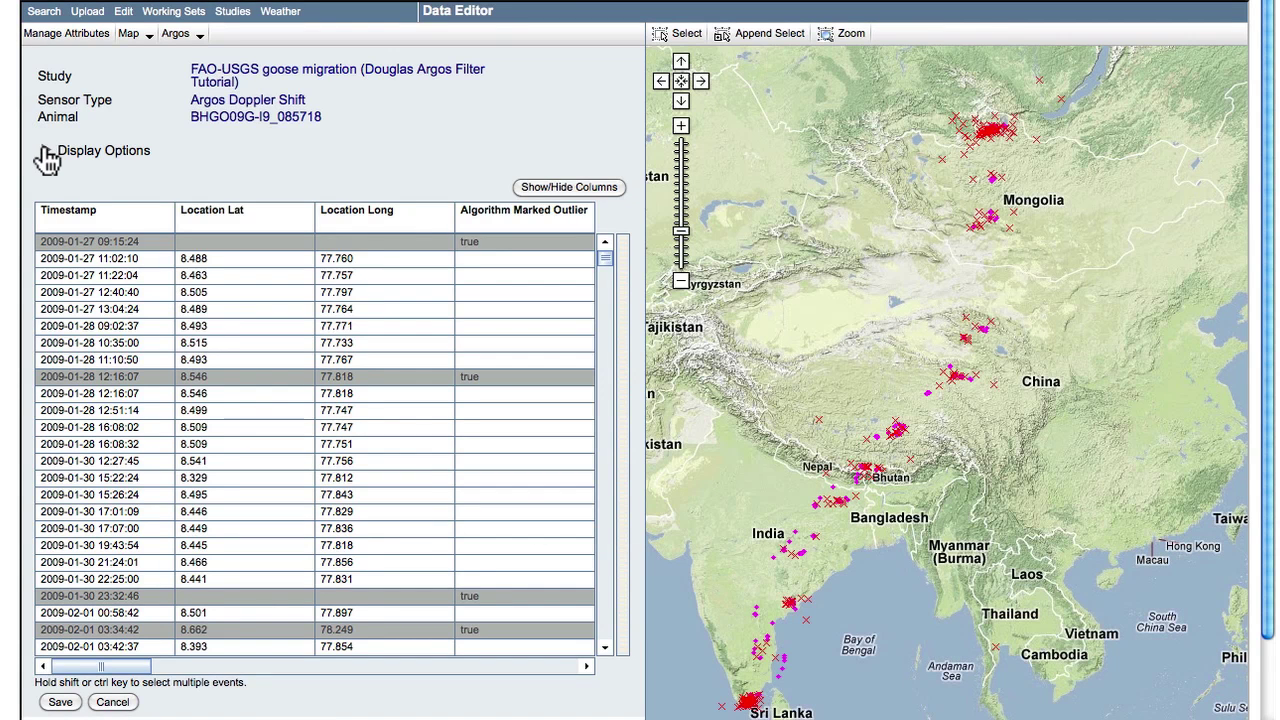
# - Preview the map with outlier locations hidden, then show them again
pyautogui.click(45, 152)
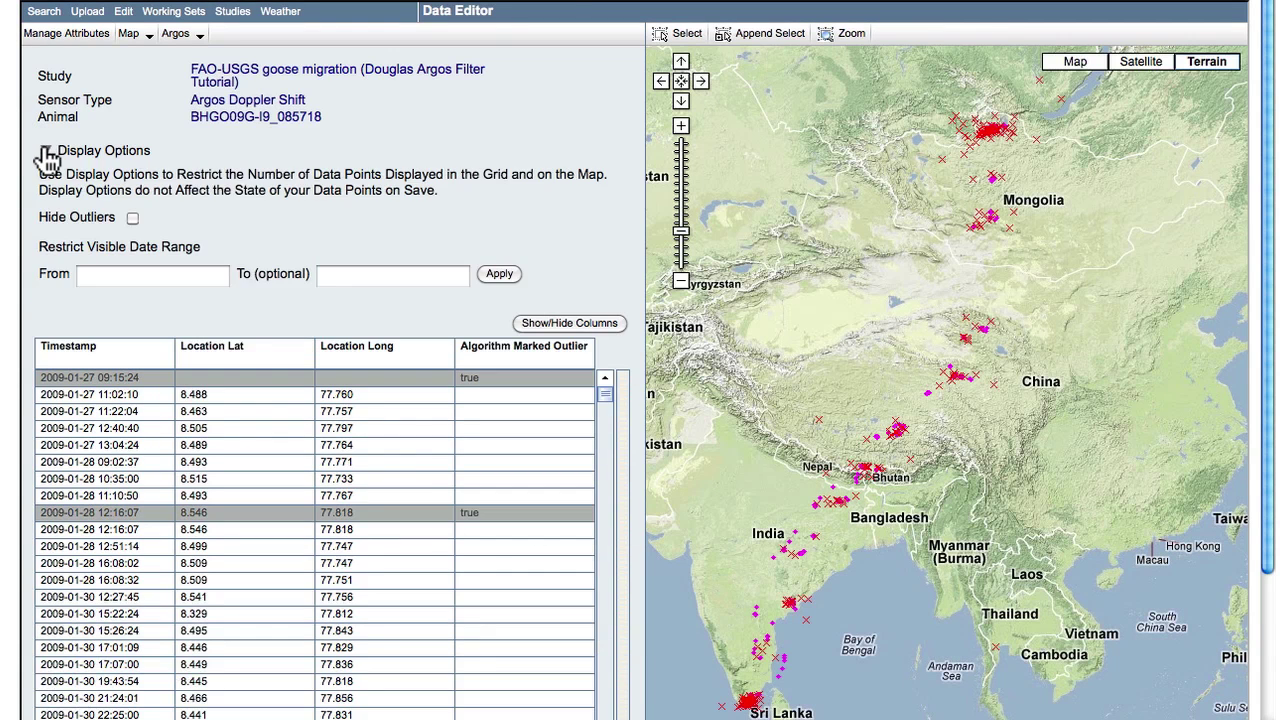
pyautogui.click(133, 219)
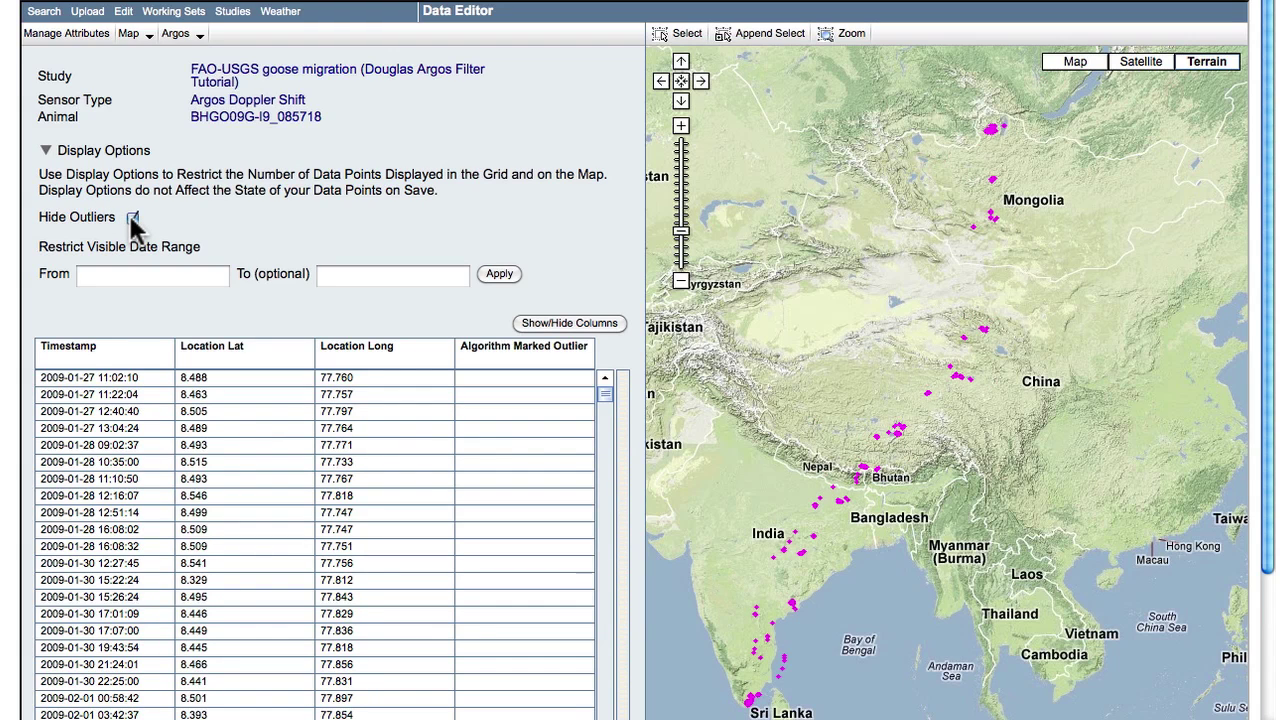
pyautogui.click(133, 218)
pyautogui.scroll(-1, 20, 228)
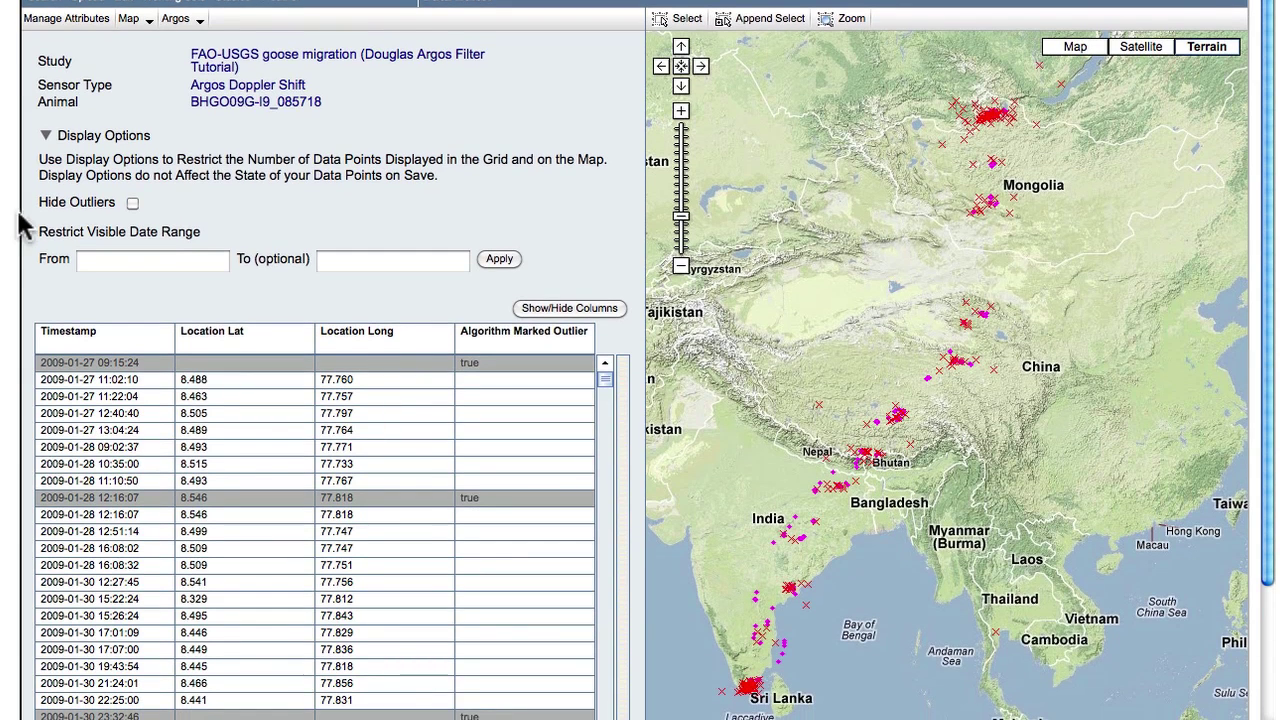
# - Save the data set, confirming the new algorithm_marked_outlier attribute
pyautogui.click(46, 135)
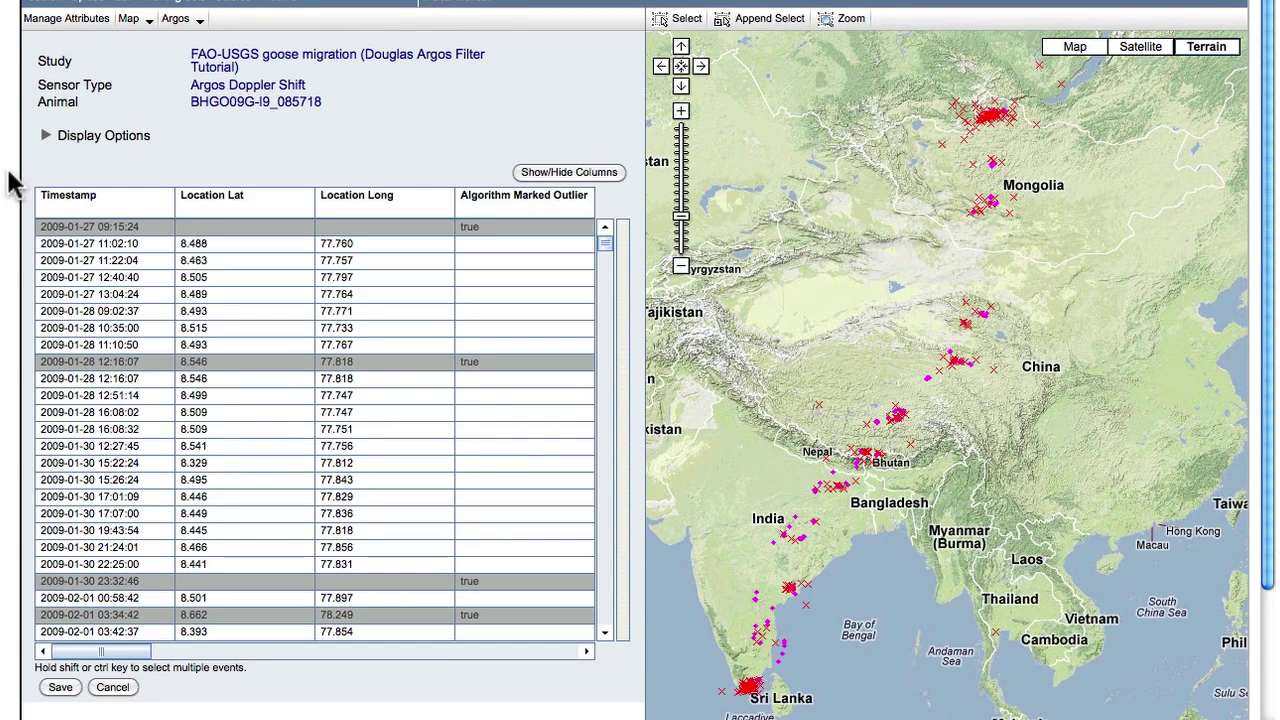
pyautogui.click(60, 690)
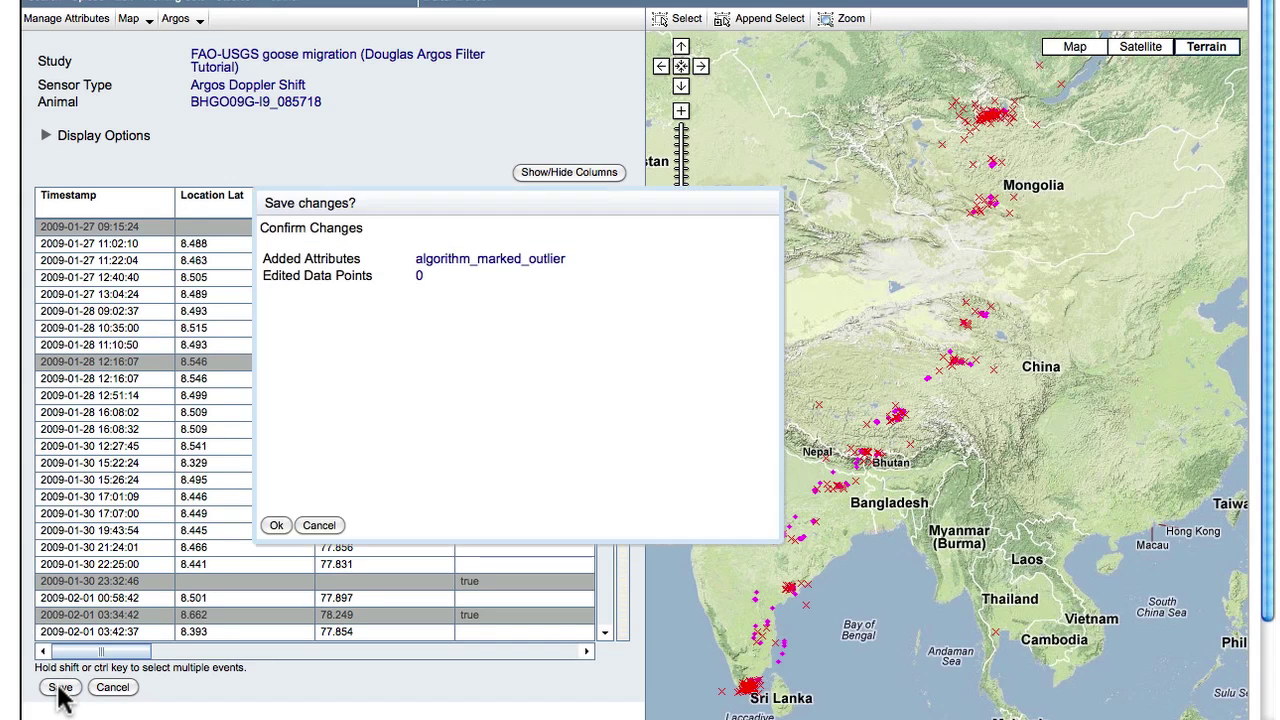
pyautogui.click(270, 527)
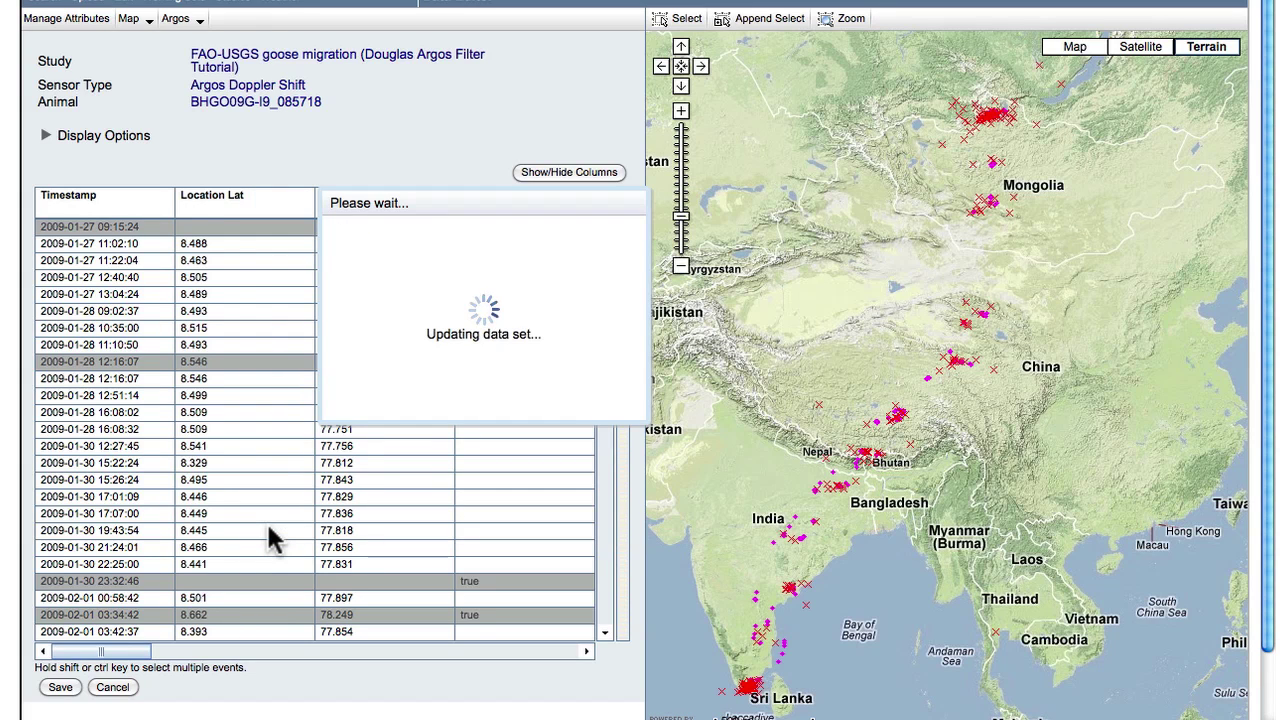